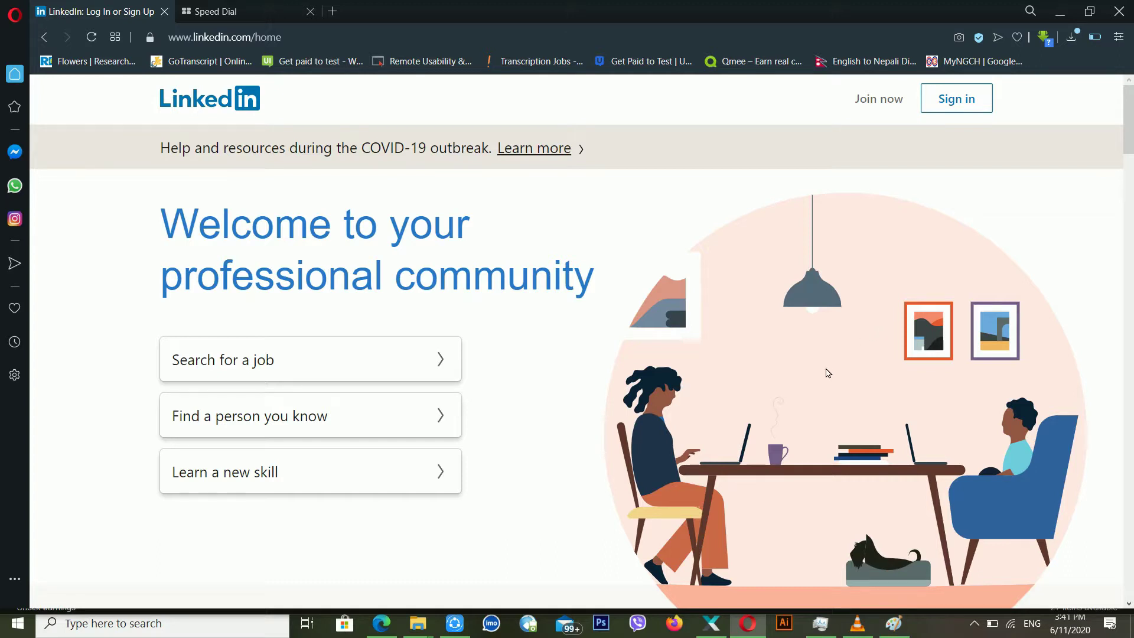
- Open the LinkedIn sign-in form and follow its 'Forgot password?' link
left_click(958, 114)
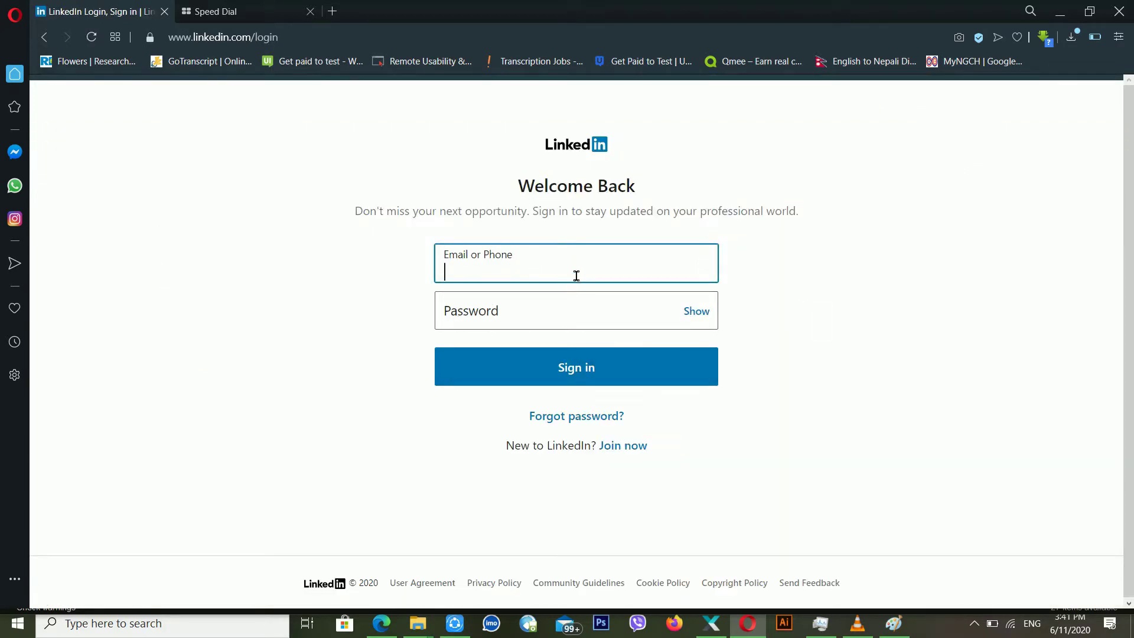
left_click(508, 325)
left_click(559, 270)
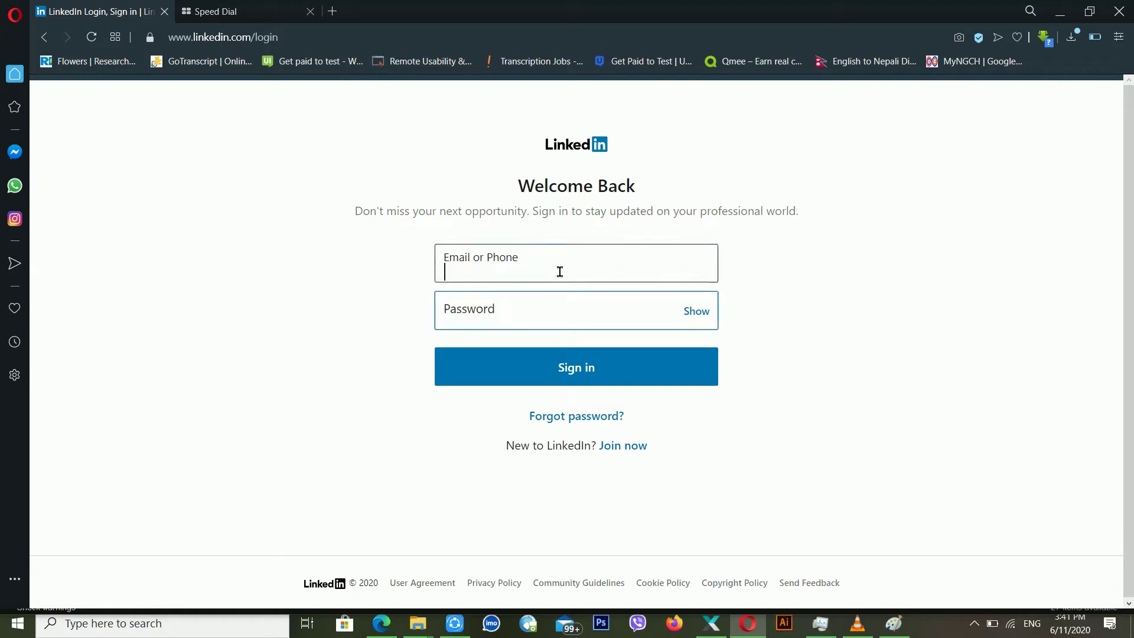
left_click(559, 420)
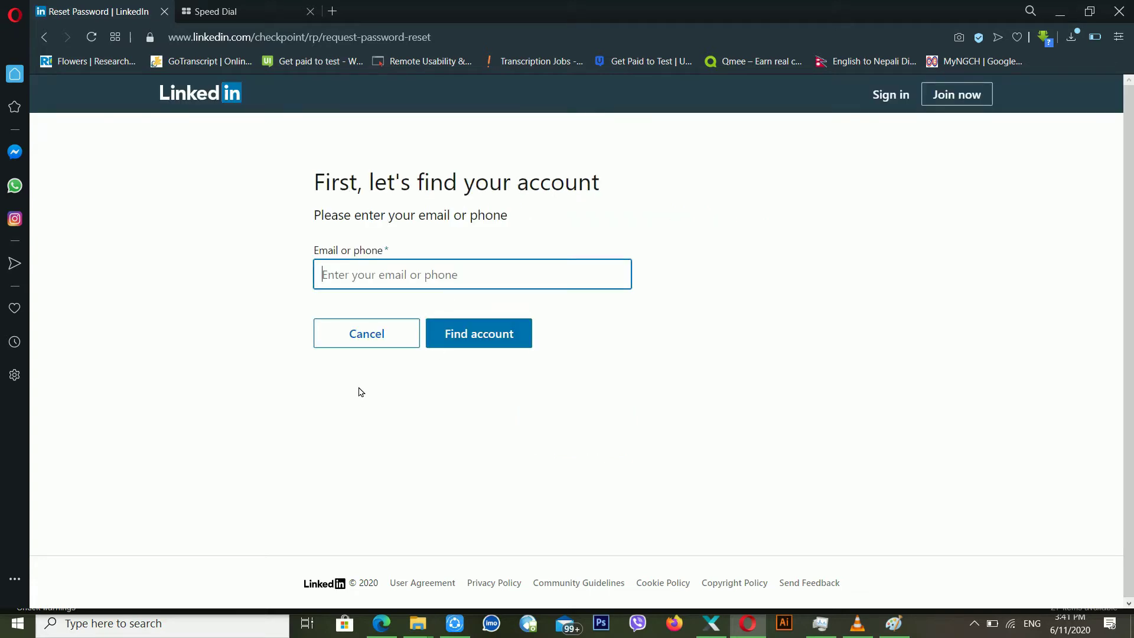
- Enter the account's email address and look up the account for a password reset
left_click(504, 282)
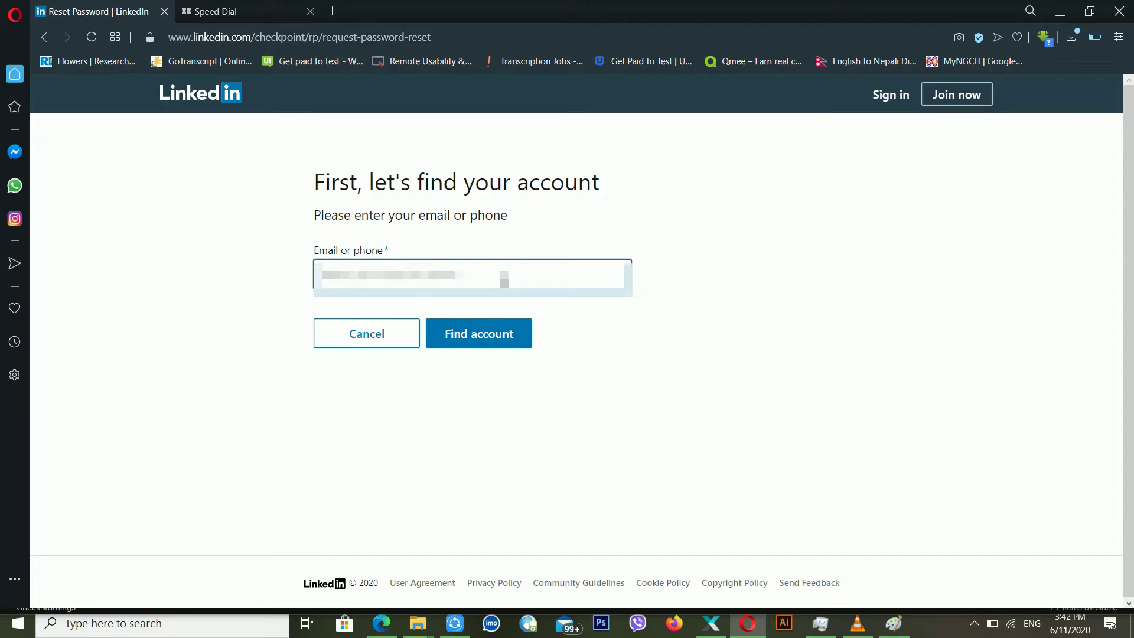
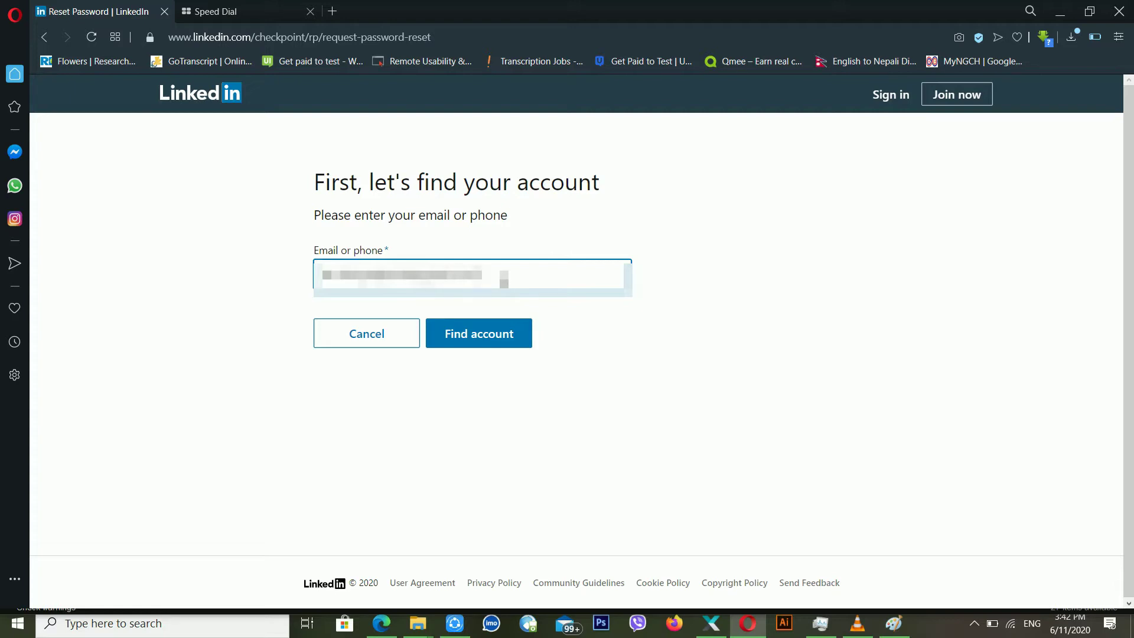
left_click(476, 334)
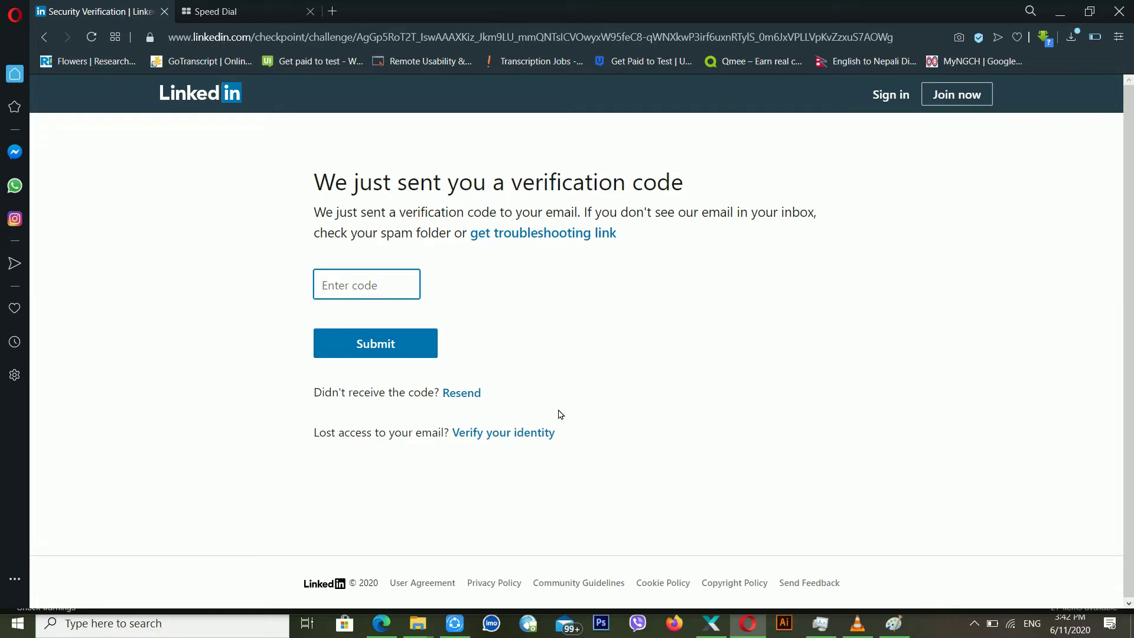
- Load gmail.com in the second browser tab
left_click(221, 11)
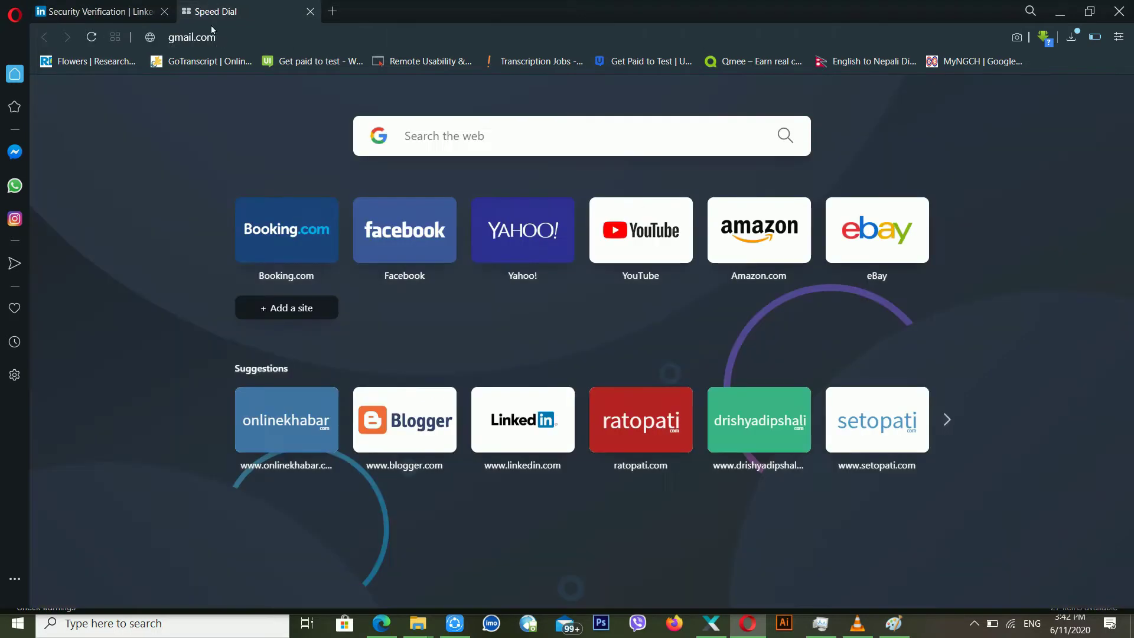
left_click(212, 38)
key("Return")
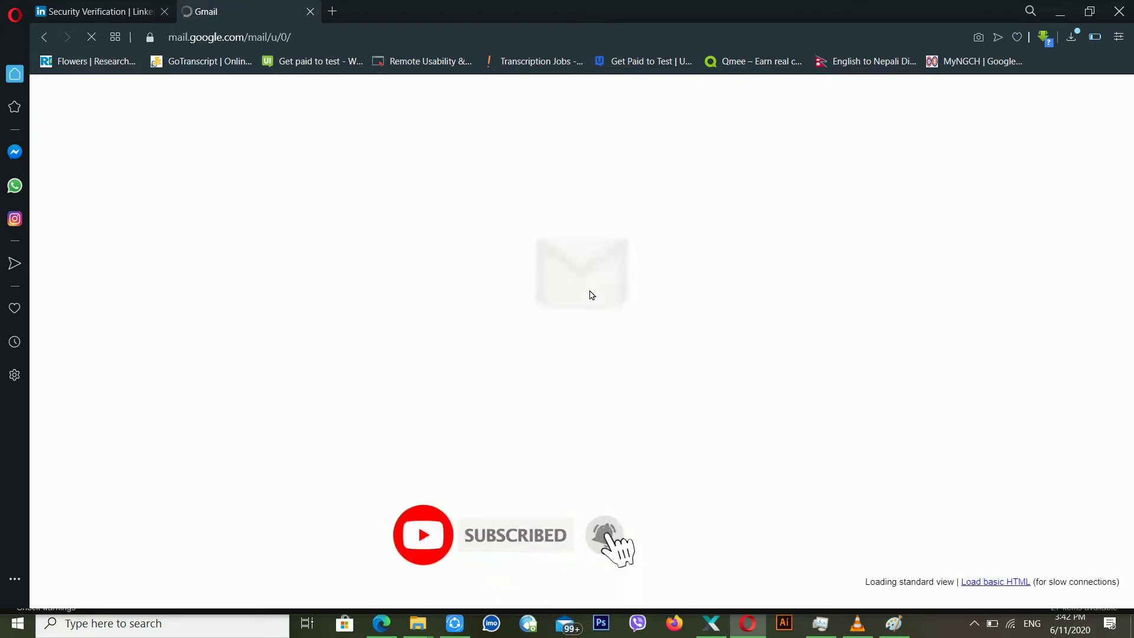
left_click(63, 6)
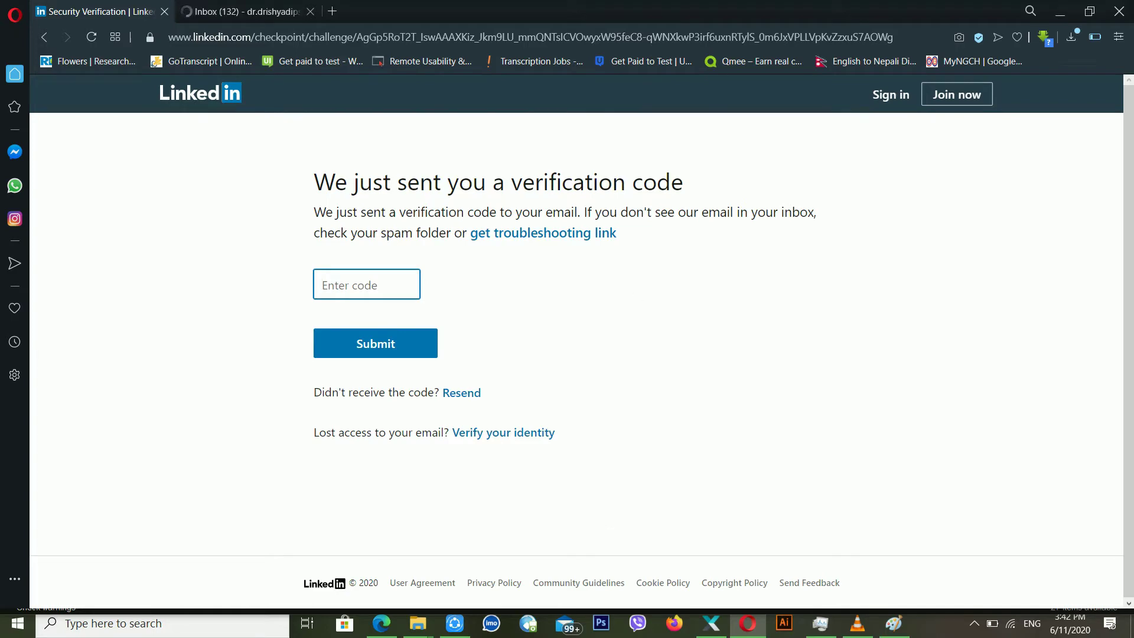
- Open LinkedIn's PIN email in Gmail, copy the verification code, and return to LinkedIn
left_click(248, 11)
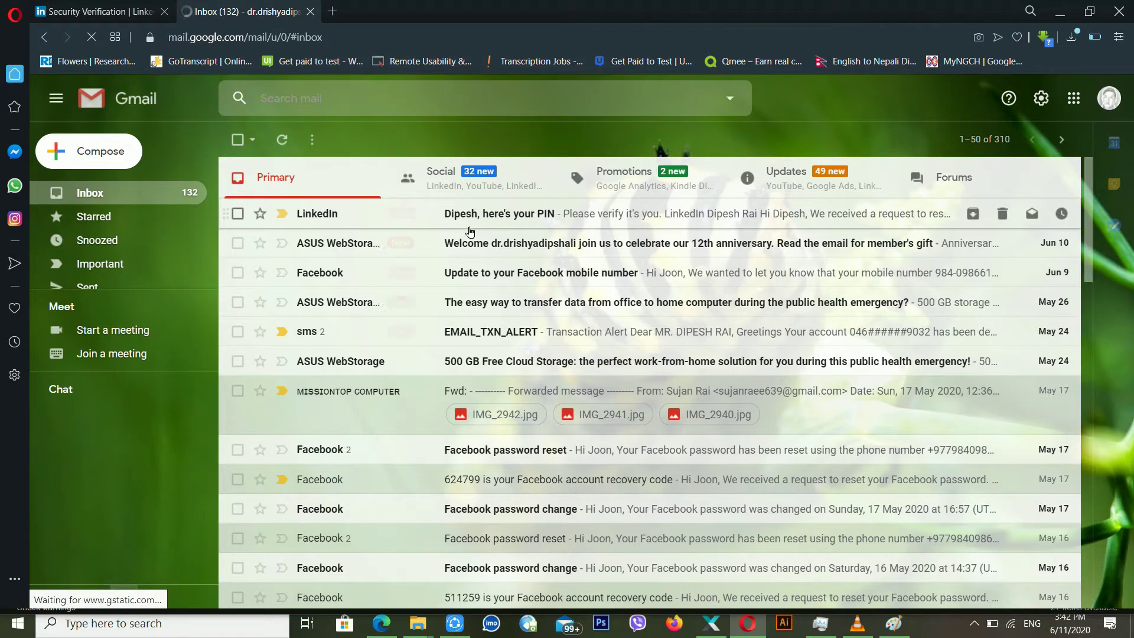
left_click(527, 218)
scroll(757, 314, "down", 1)
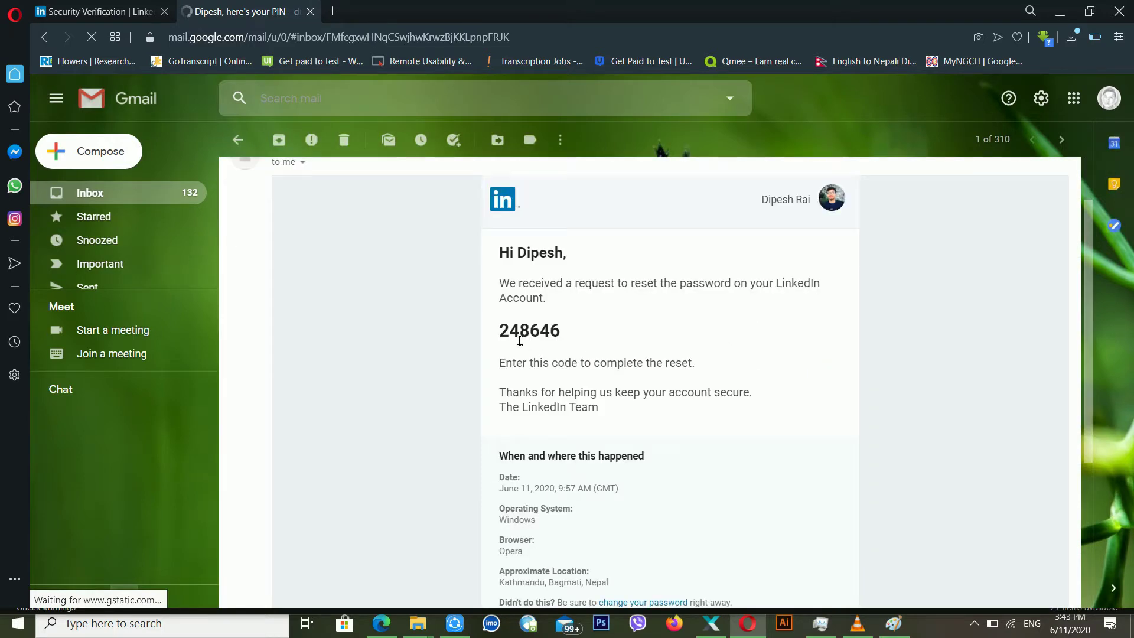
mouse_move(499, 335)
left_mouse_down()
mouse_move(561, 331)
mouse_move(502, 342)
left_mouse_up()
key("ctrl+c")
left_click(567, 332)
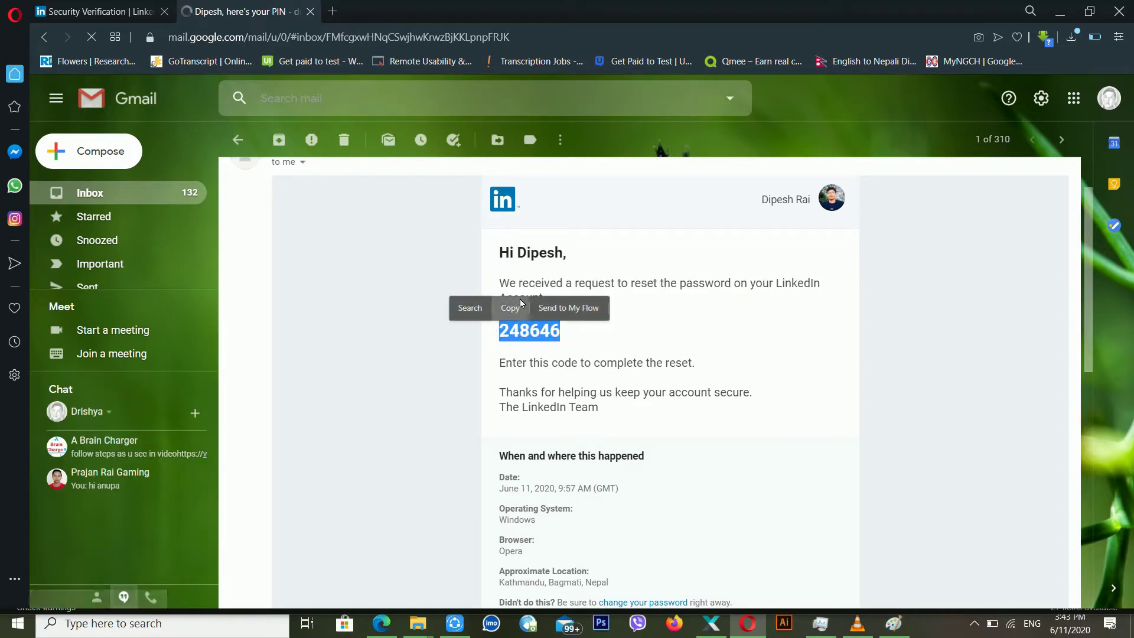
left_click(519, 299)
left_click(36, 7)
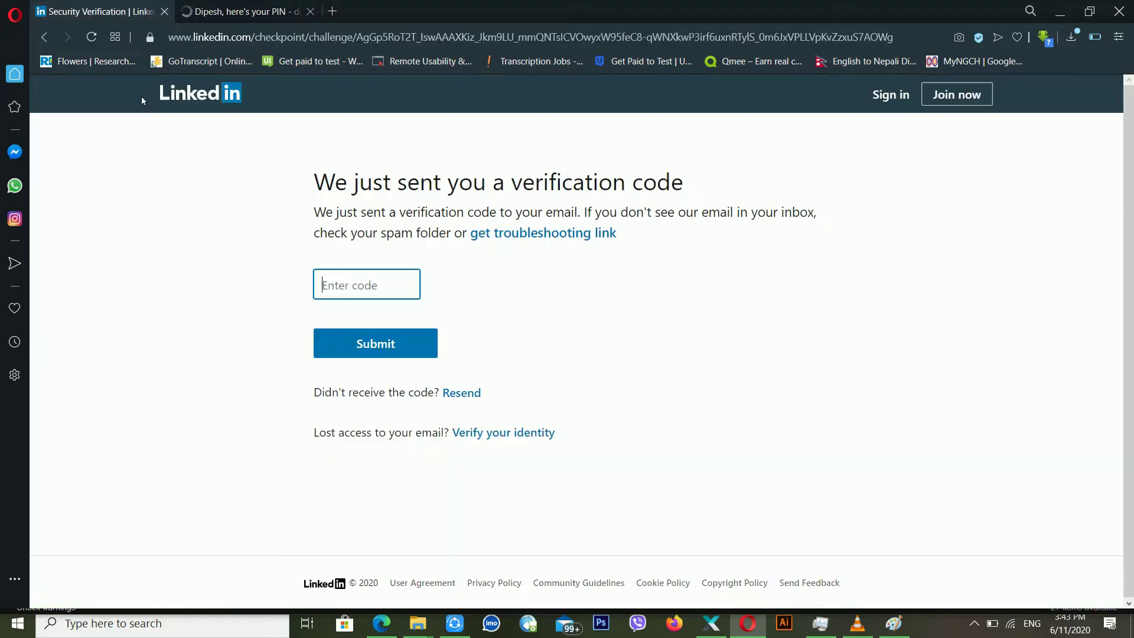
- Paste the emailed verification code into the Enter code field and submit it
left_click(368, 294)
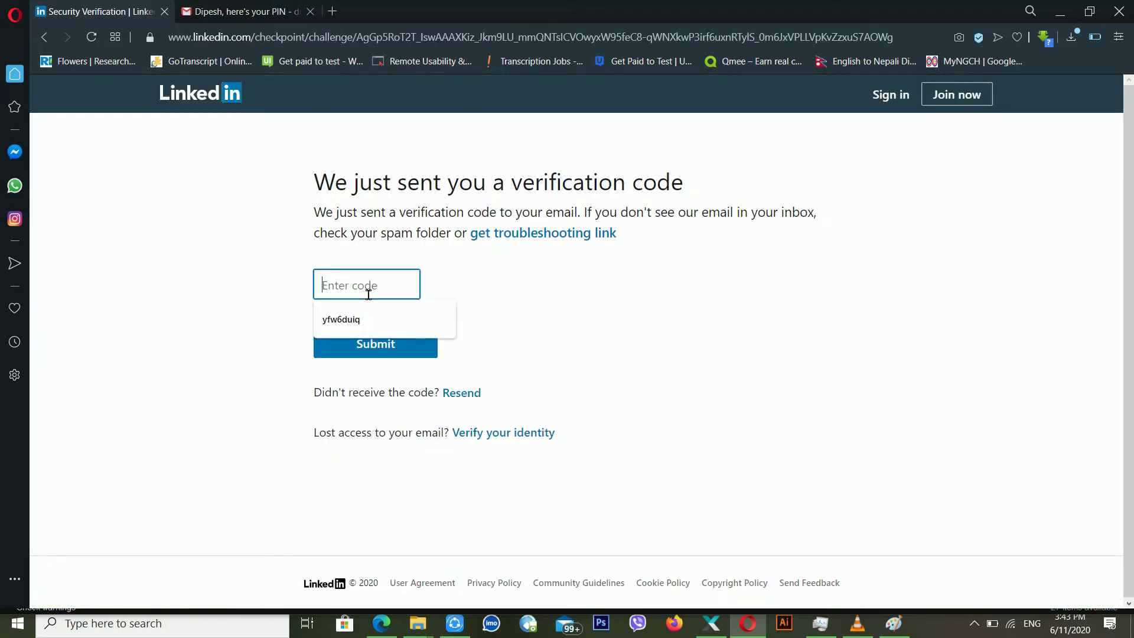
key("ctrl+v")
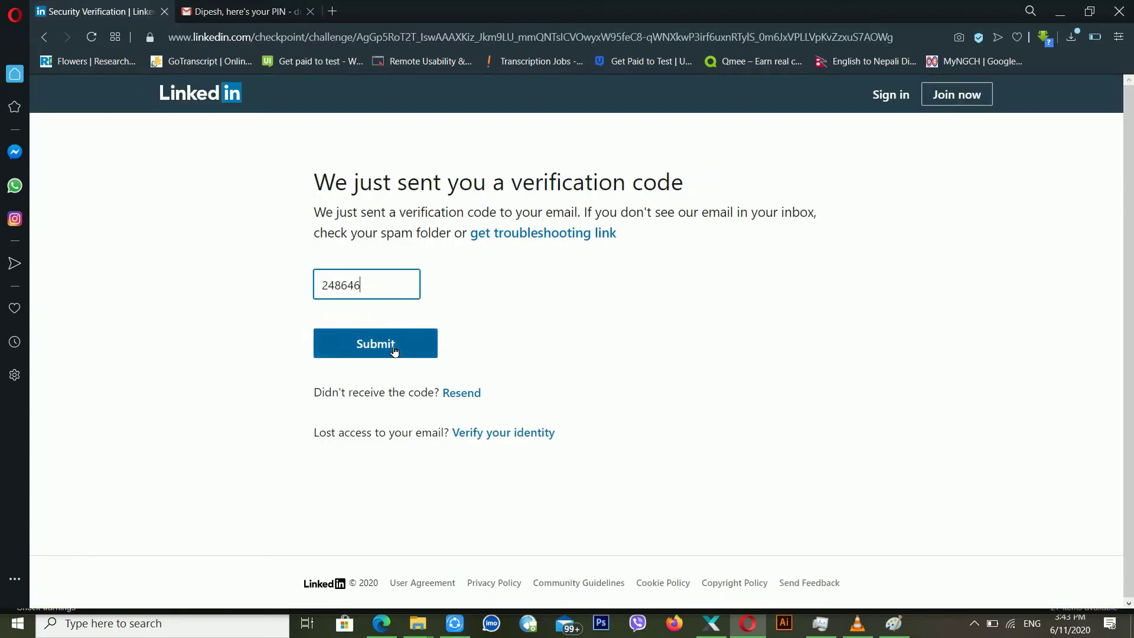
left_click(391, 347)
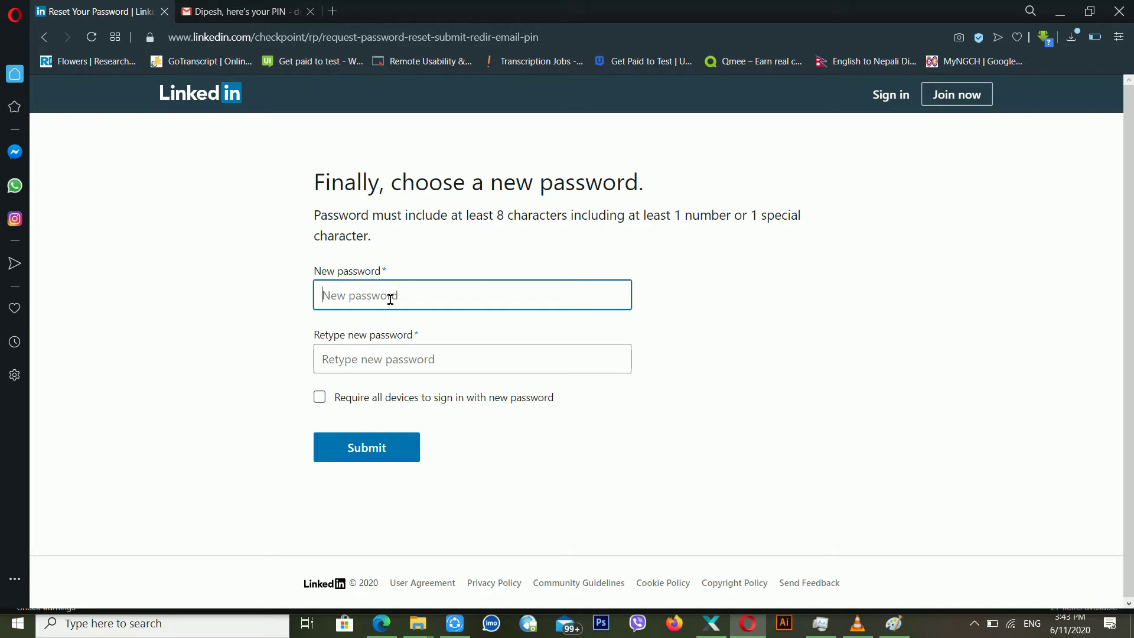
- Enter and confirm the new password, submit it, and finish with Done
type("•")
key("Tab")
type("••")
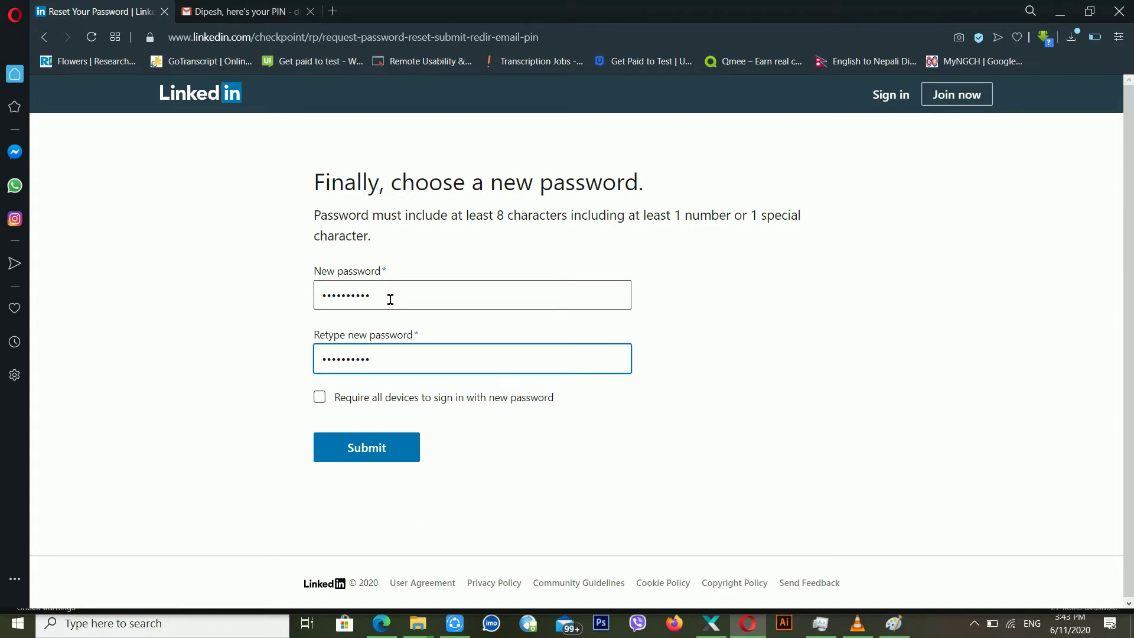
left_click(350, 457)
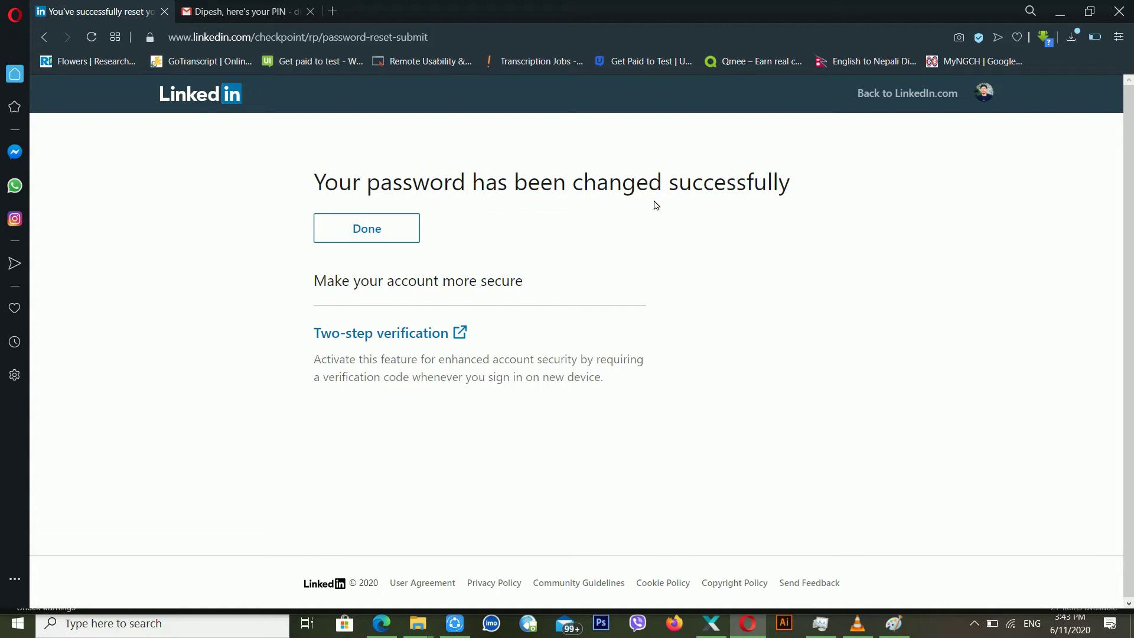
left_click(377, 235)
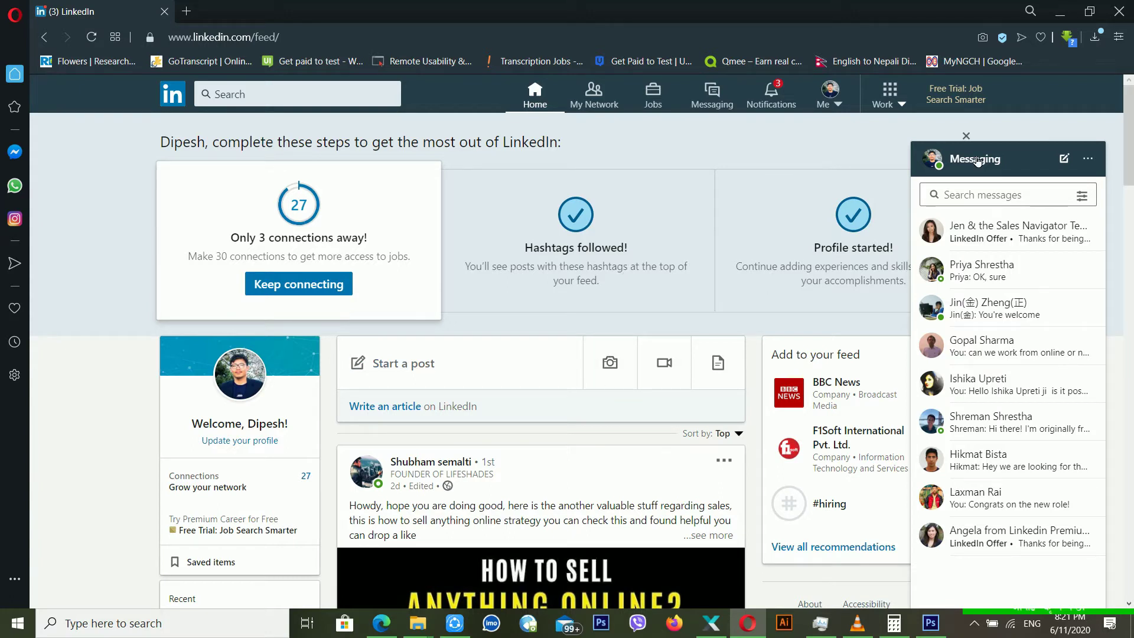
- Sign out through the Me menu and open the sign-in page
left_click(829, 100)
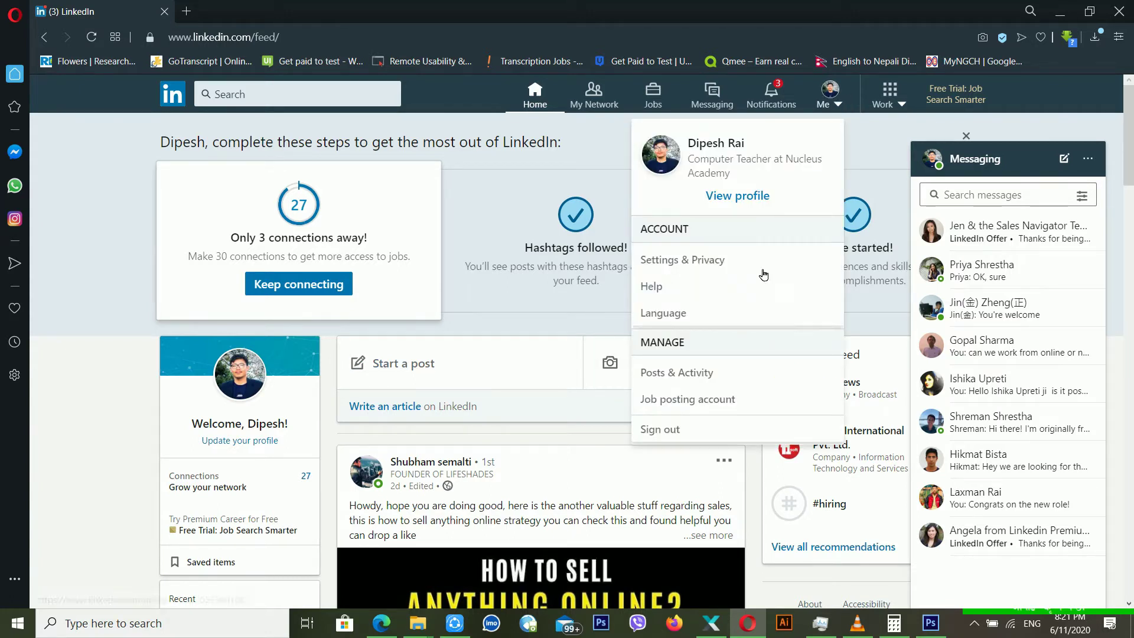
left_click(677, 435)
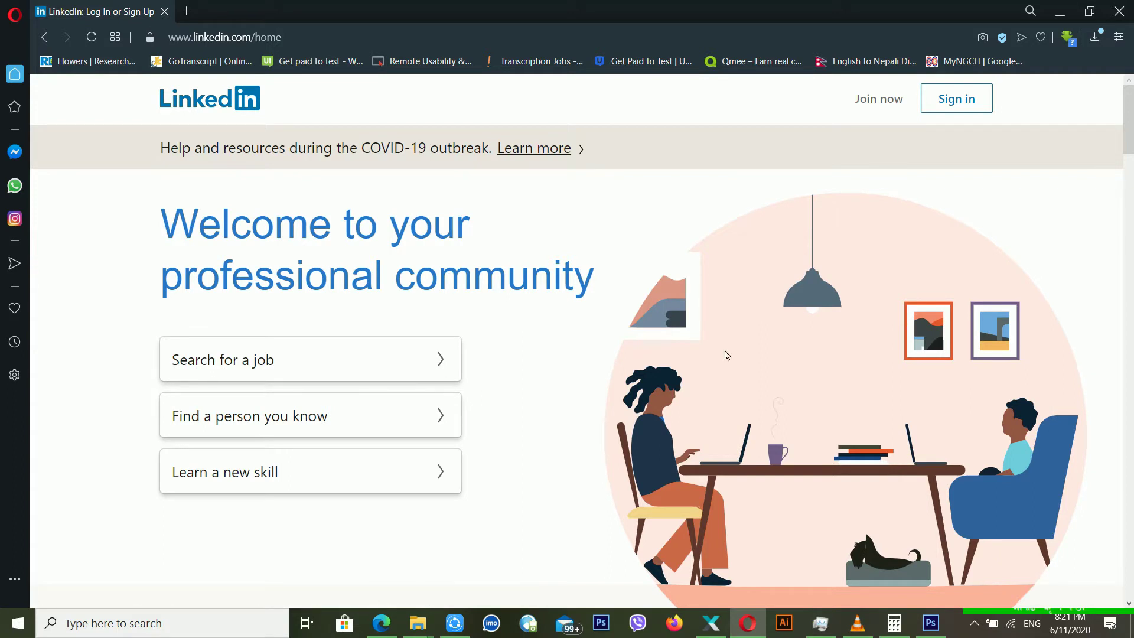
left_click(961, 105)
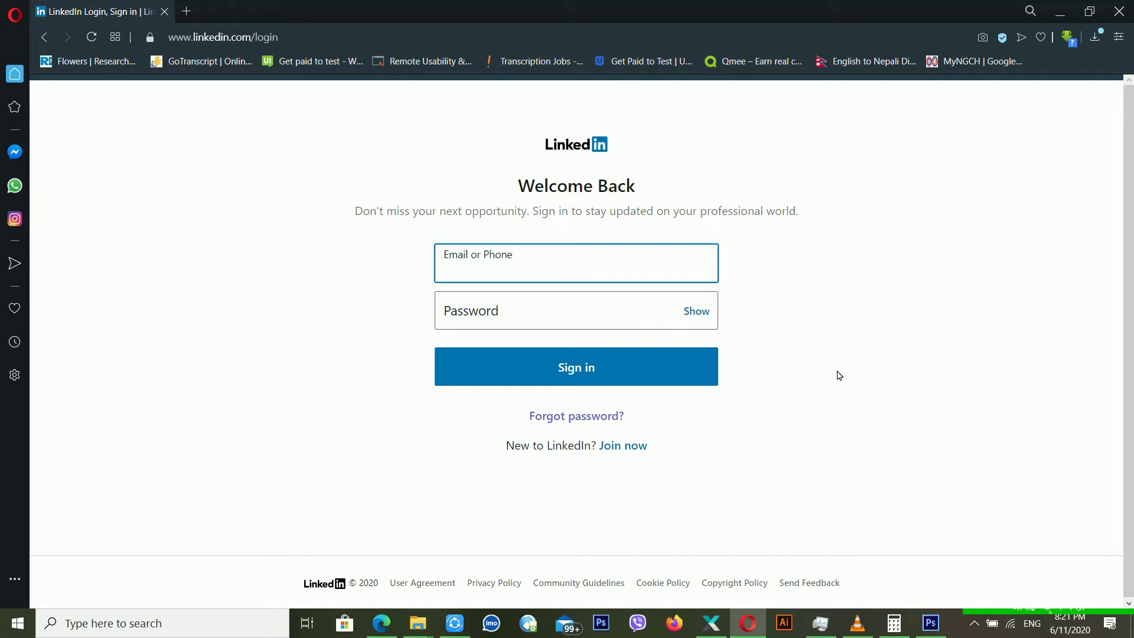
- Follow the 'Forgot password?' link on the Welcome Back login page
left_click(571, 423)
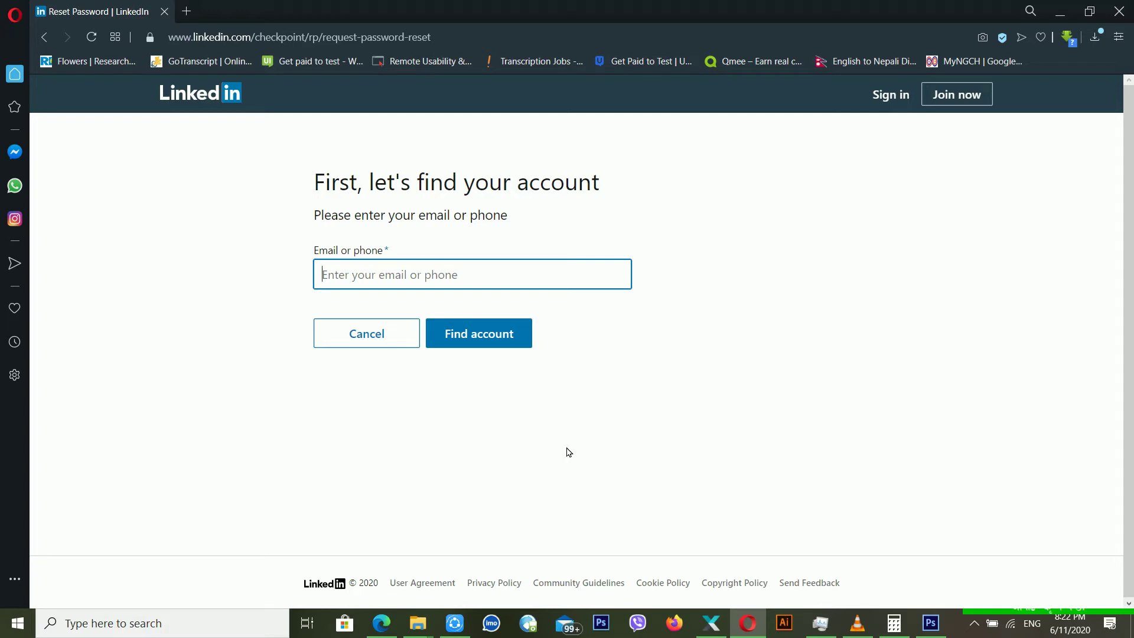
- Fill the account's email or phone from the autofill suggestion and find the account
type("s")
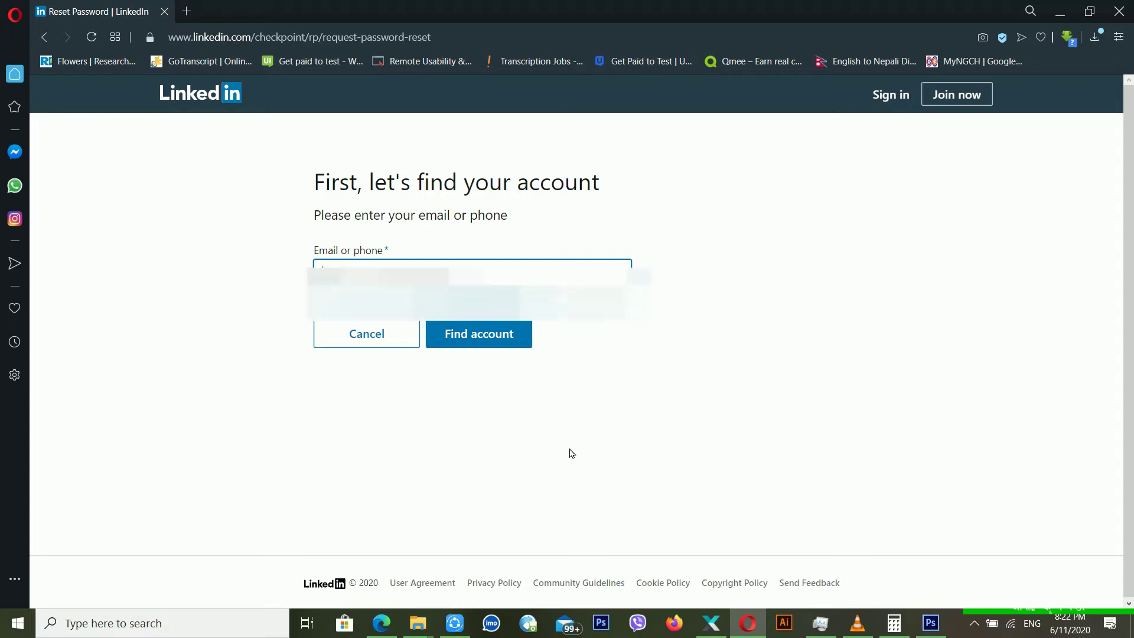
key("Down")
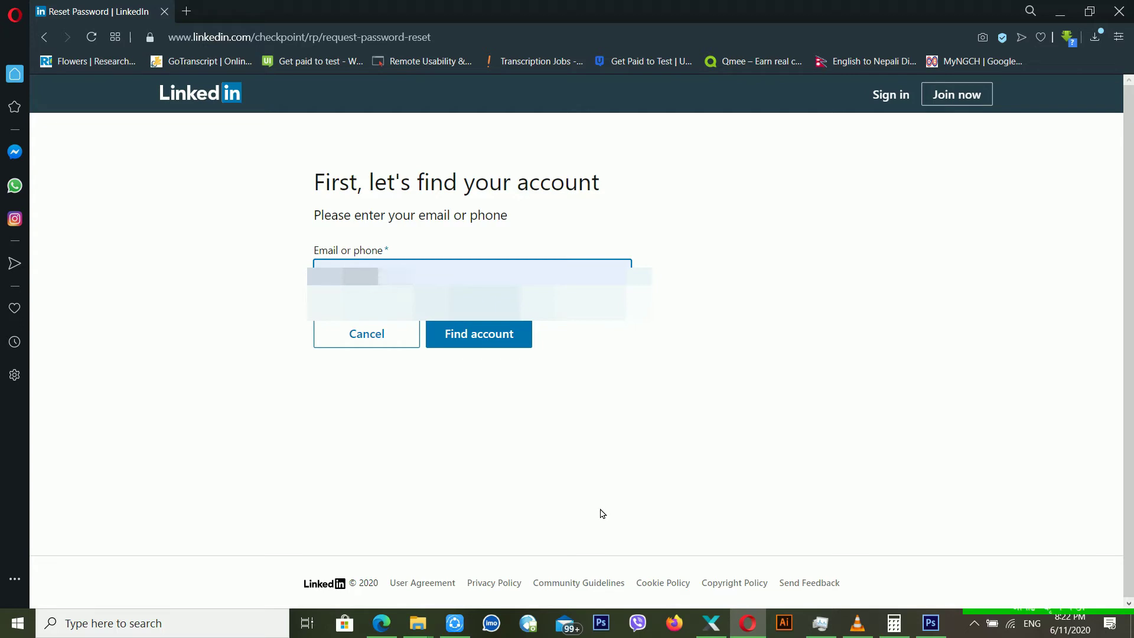
left_click(493, 351)
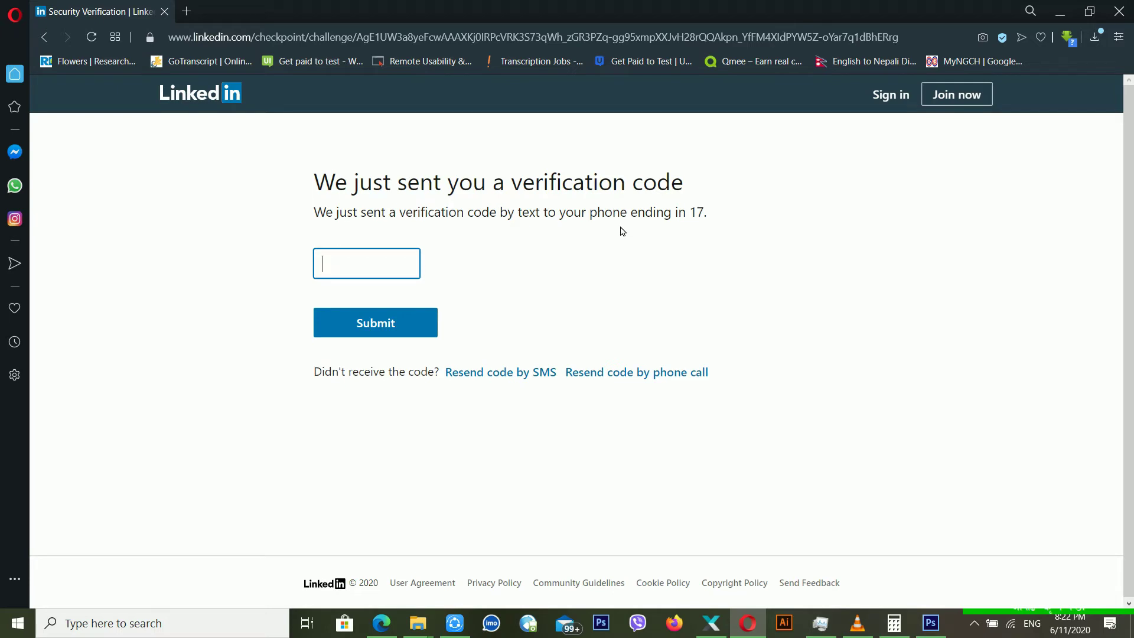
- Enter the six-digit code received by SMS and submit it
left_click(333, 274)
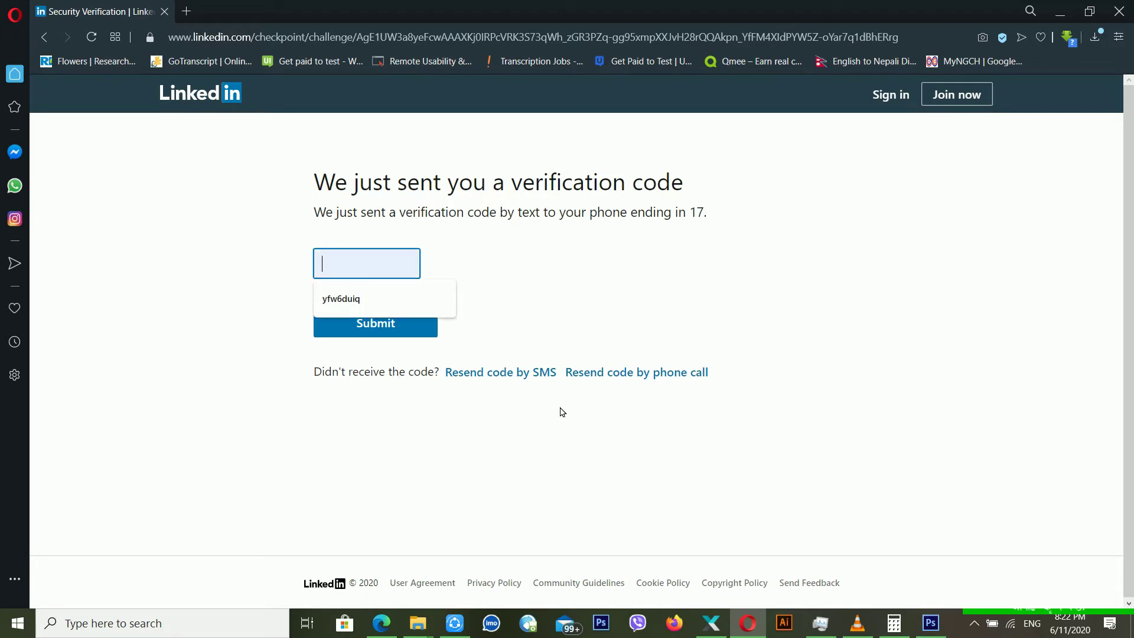
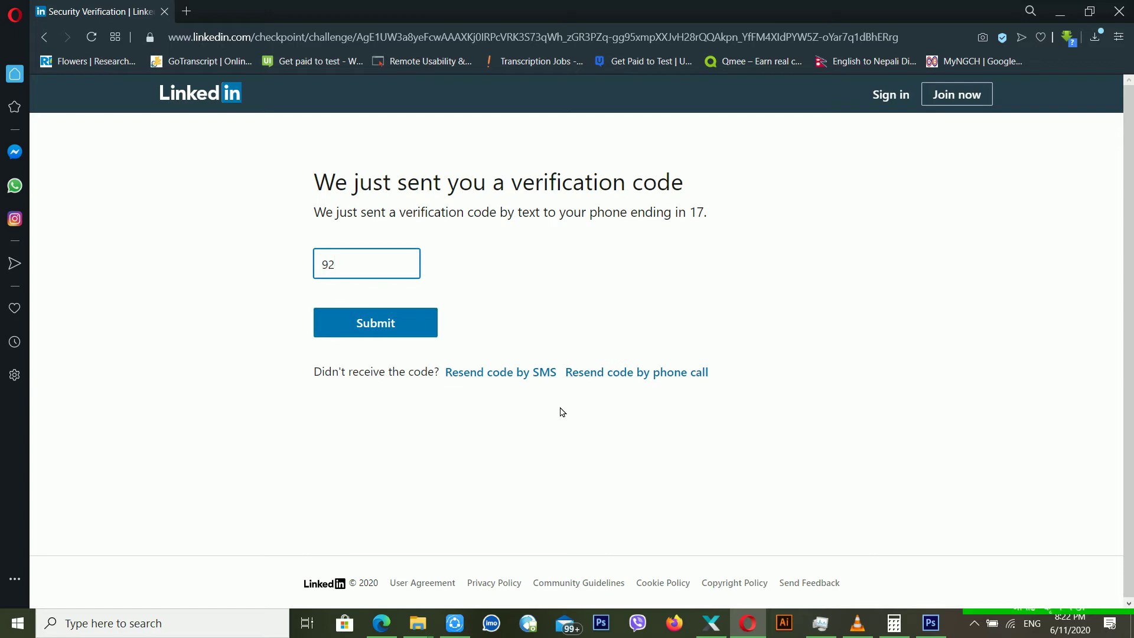
left_click(367, 337)
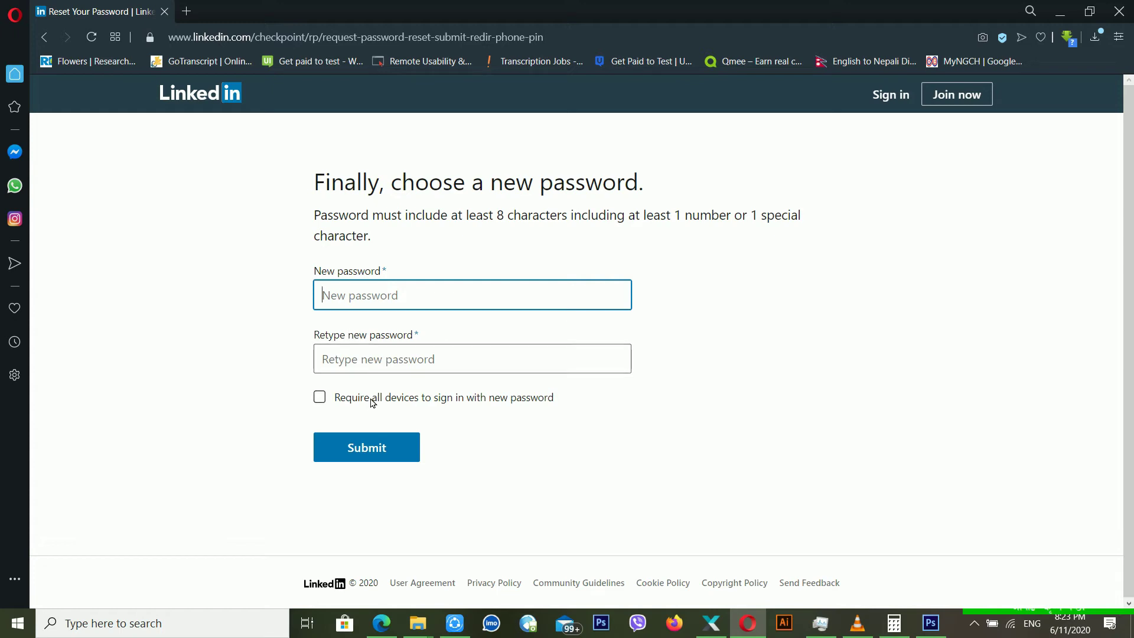
- Type the new password in both password fields and submit it
type("••••••••••")
key("Tab")
type("•••••••")
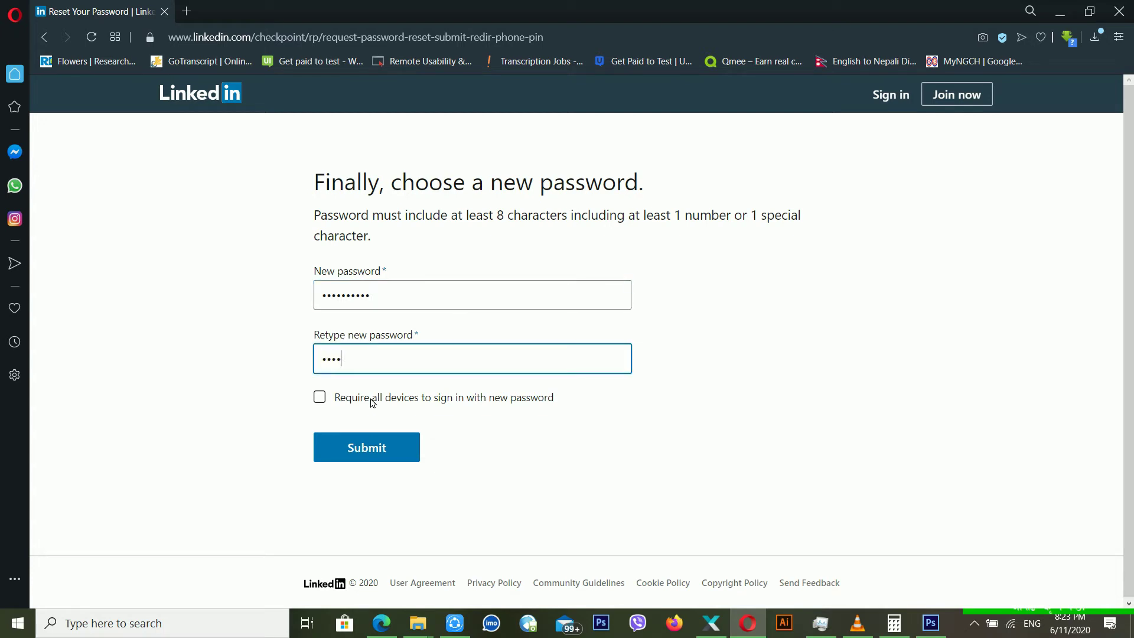
type("•••")
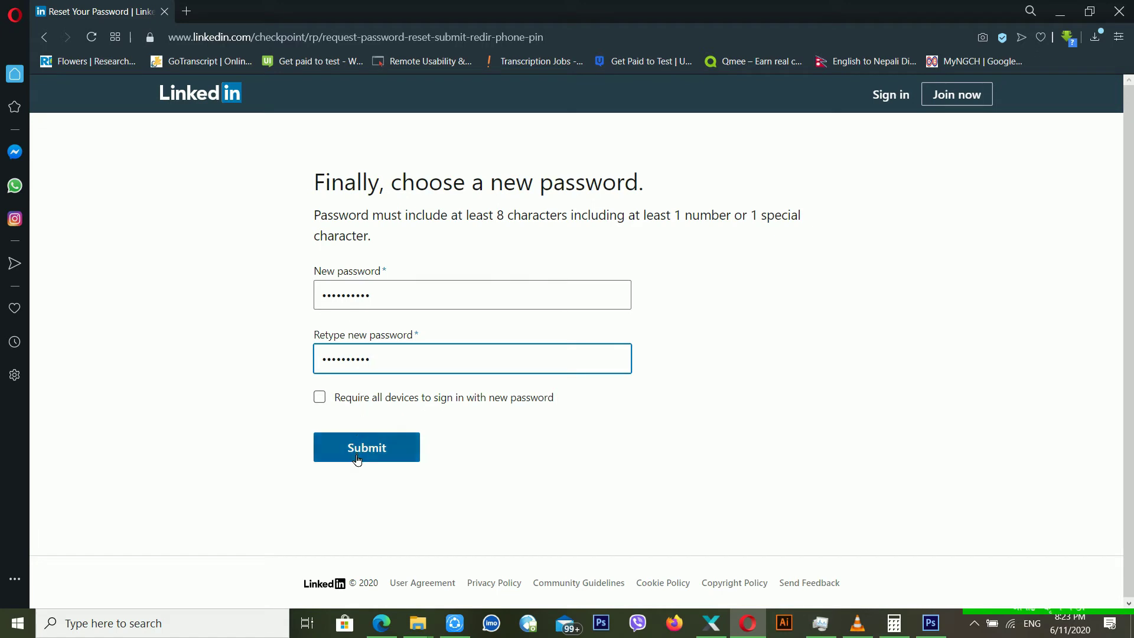
left_click(356, 459)
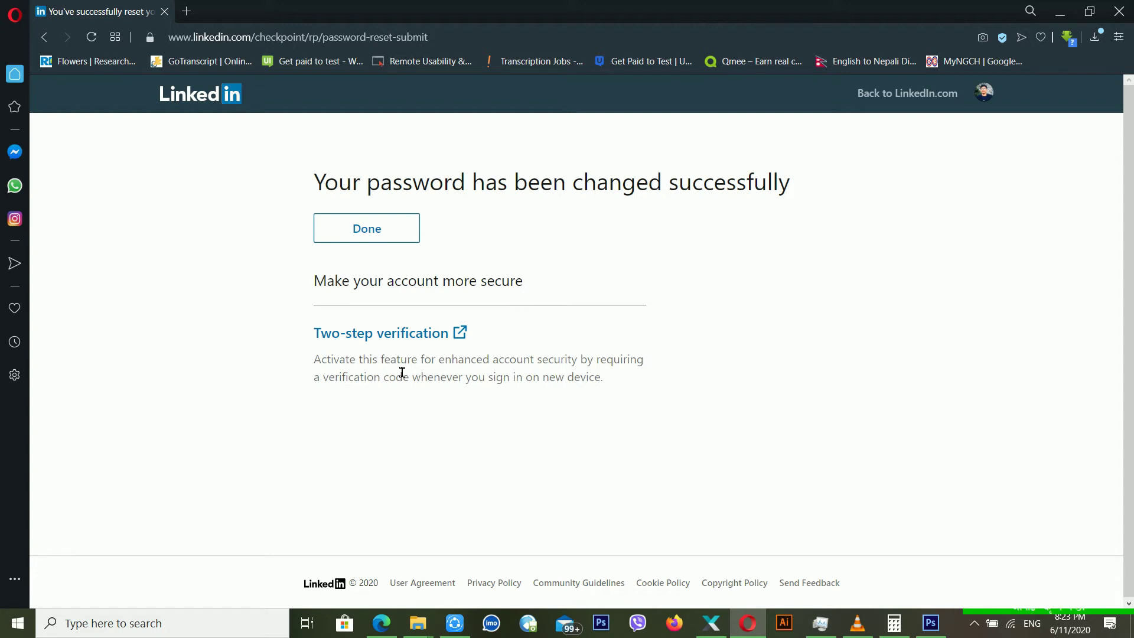
- Confirm the password change with Done to land on the signed-in home feed
left_click(378, 243)
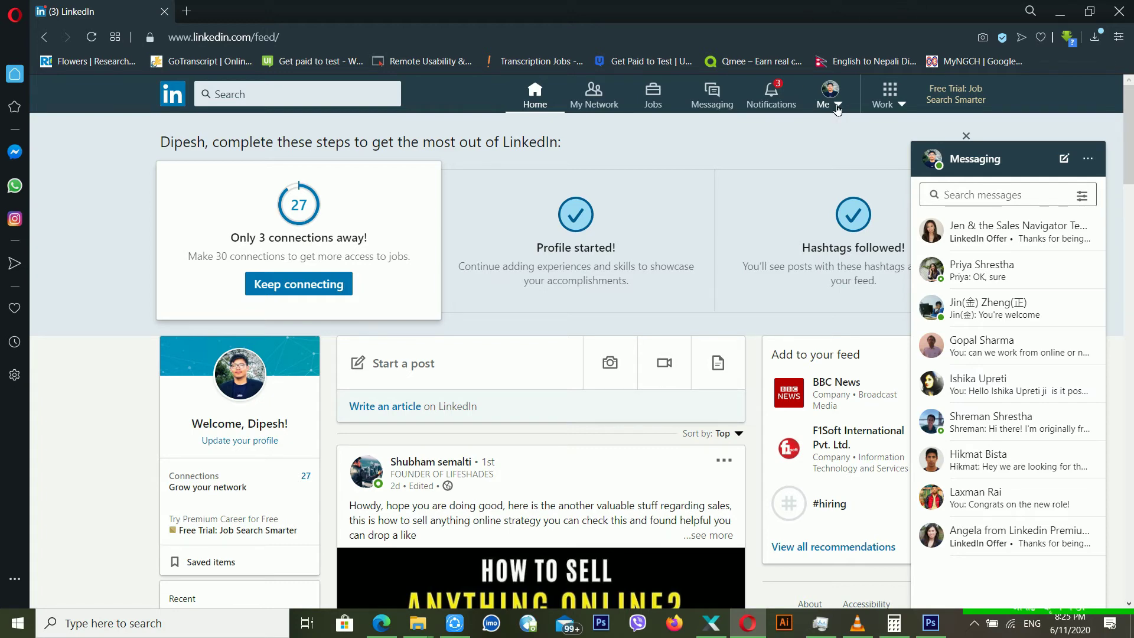
- Open View profile from the Me menu and browse headline, profile strength and activity
left_click(830, 89)
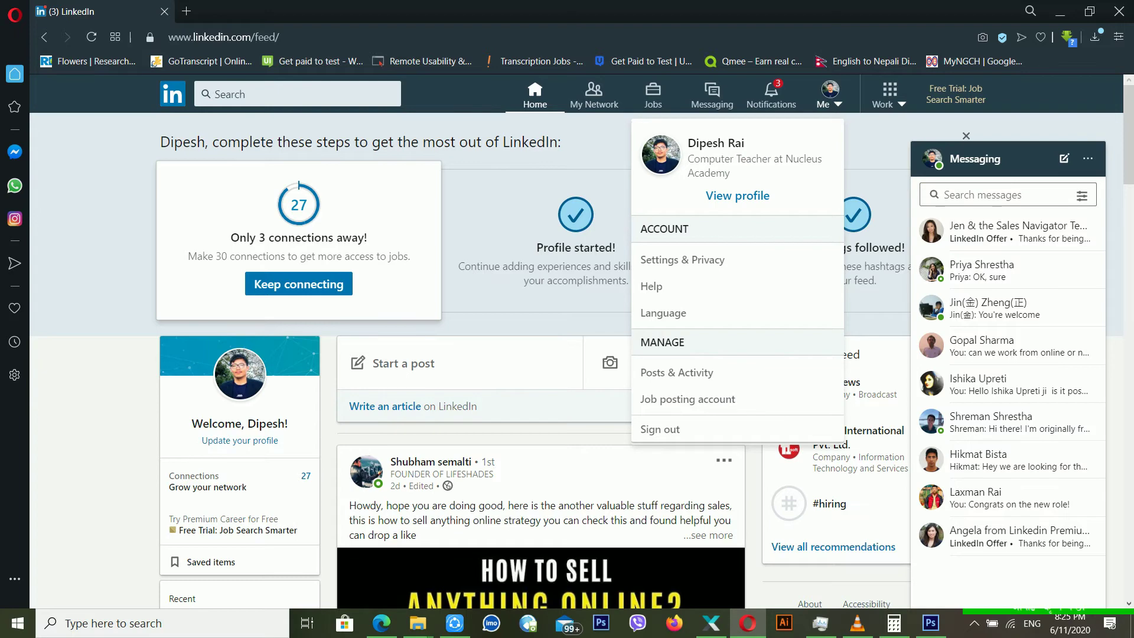
left_click(751, 205)
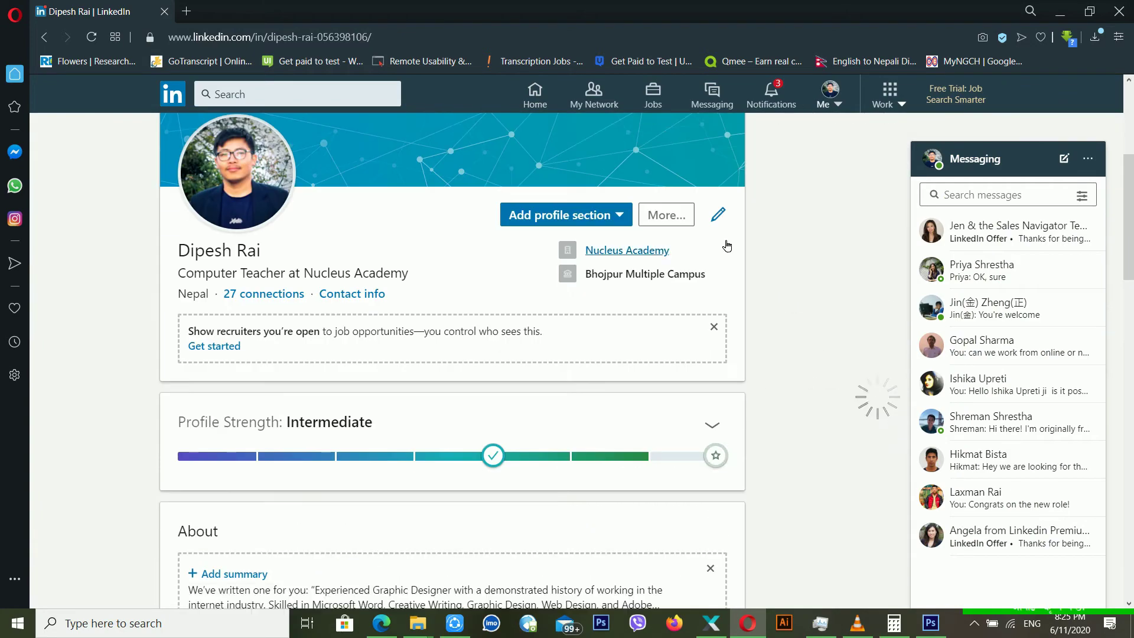
scroll(511, 254, "down", 6)
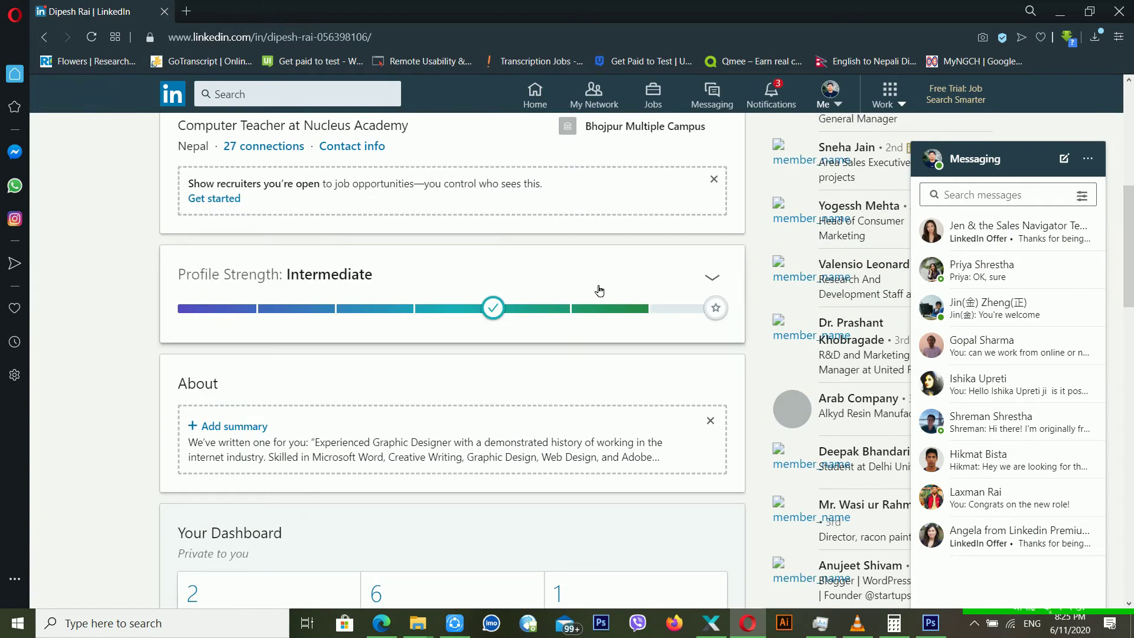
scroll(596, 289, "up", 3)
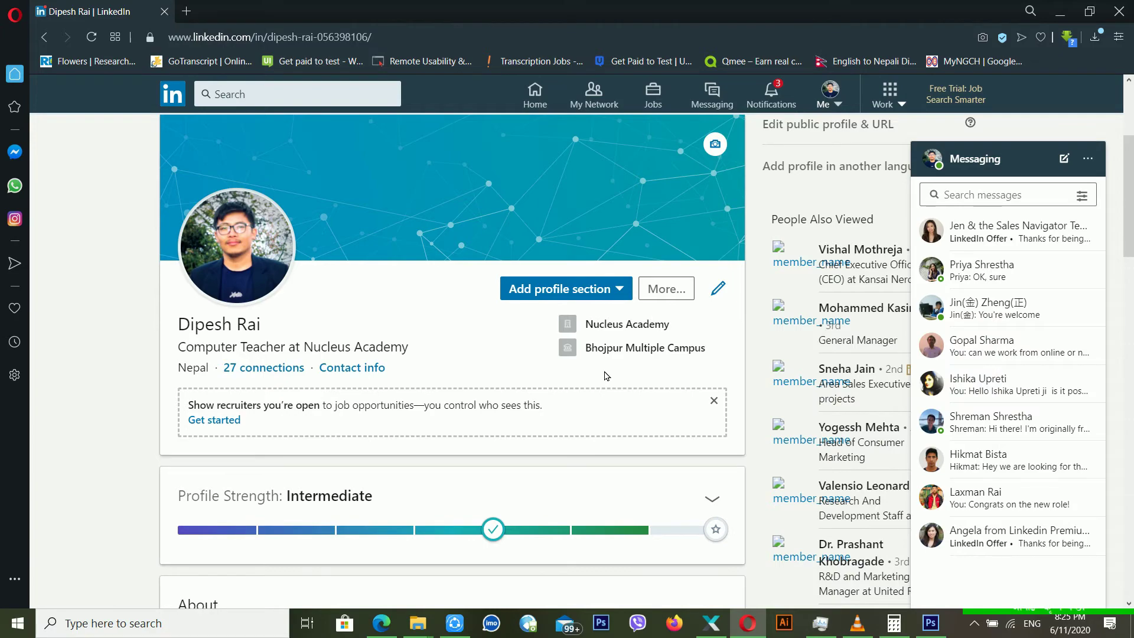
scroll(606, 376, "down", 12)
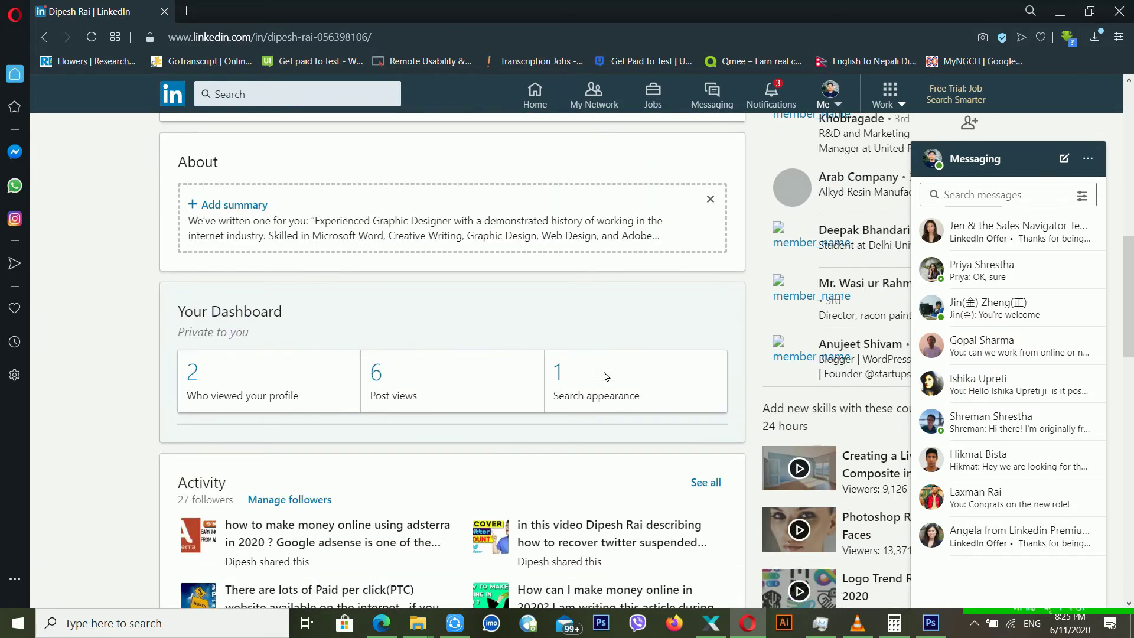
scroll(605, 376, "down", 6)
scroll(596, 378, "up", 18)
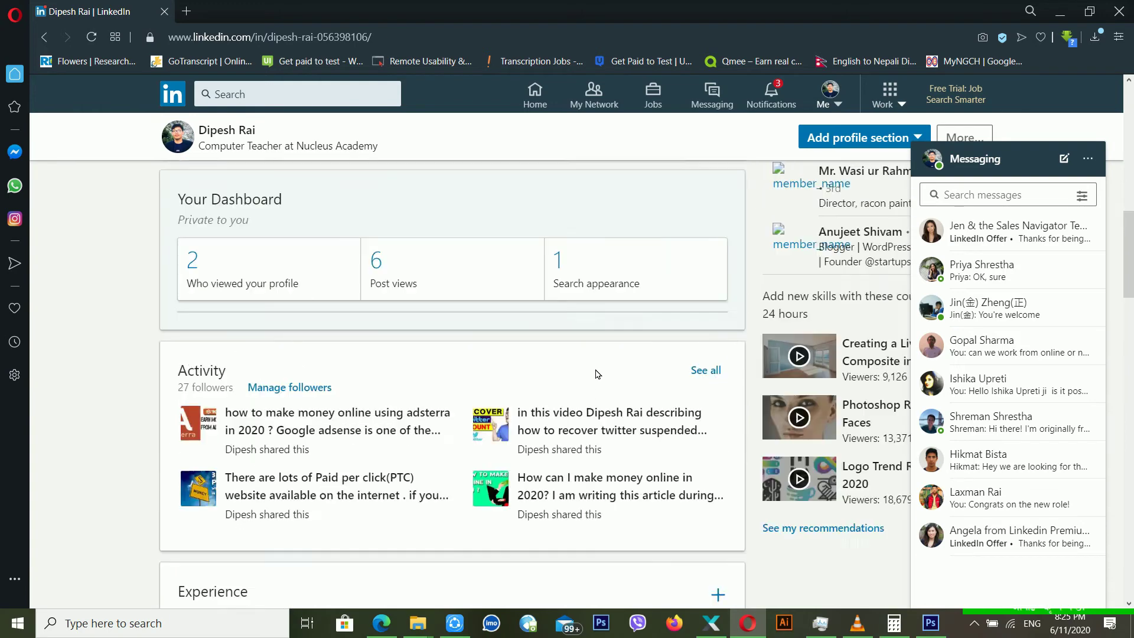
scroll(593, 390, "down", 3)
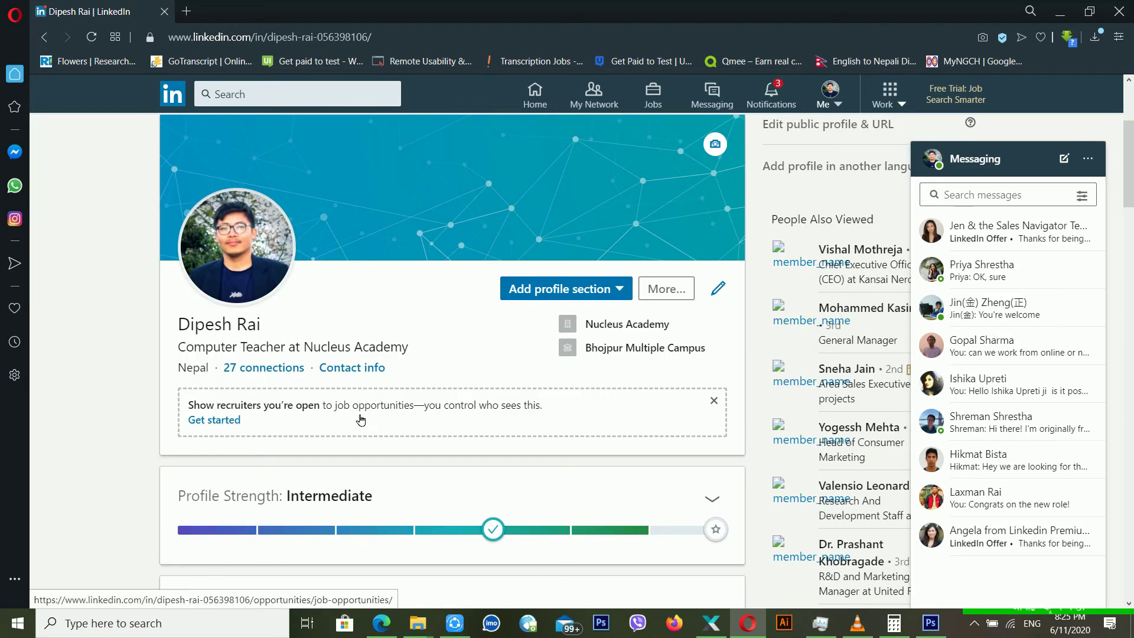
- Open the profile's Contact info dialog and switch it to the Edit contact info form
left_click(367, 368)
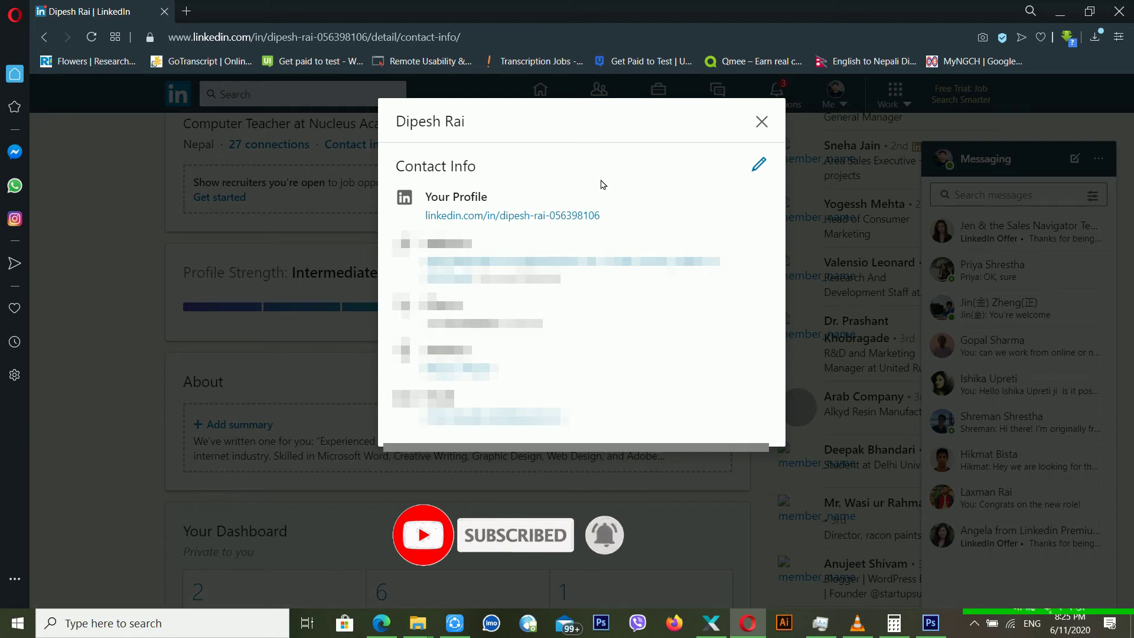
left_click(759, 166)
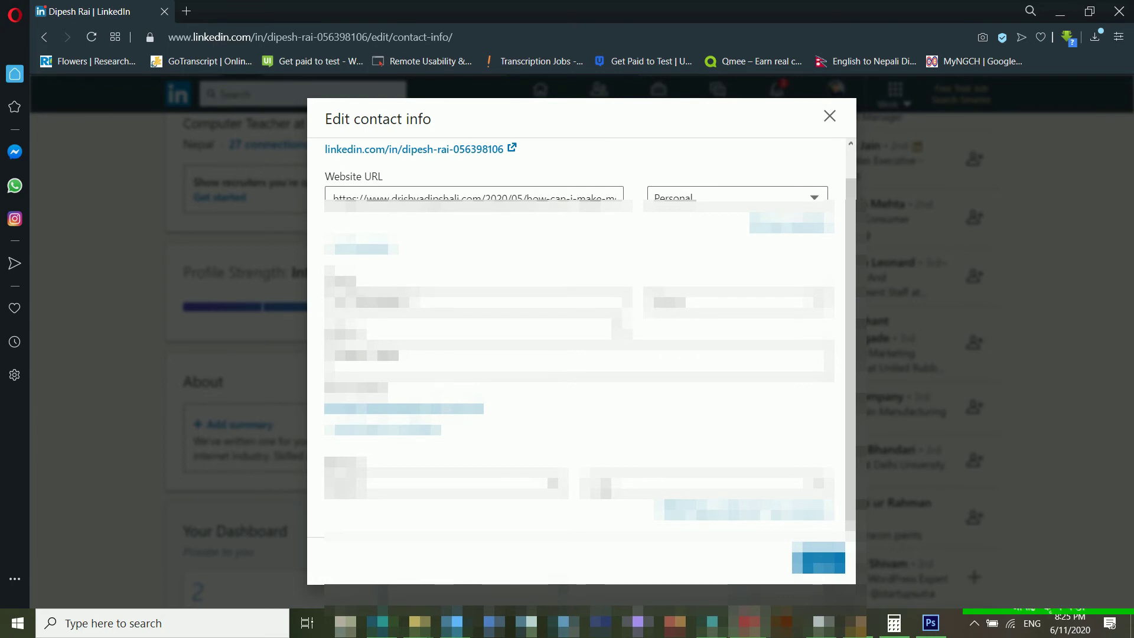
scroll(582, 330, "up", 1)
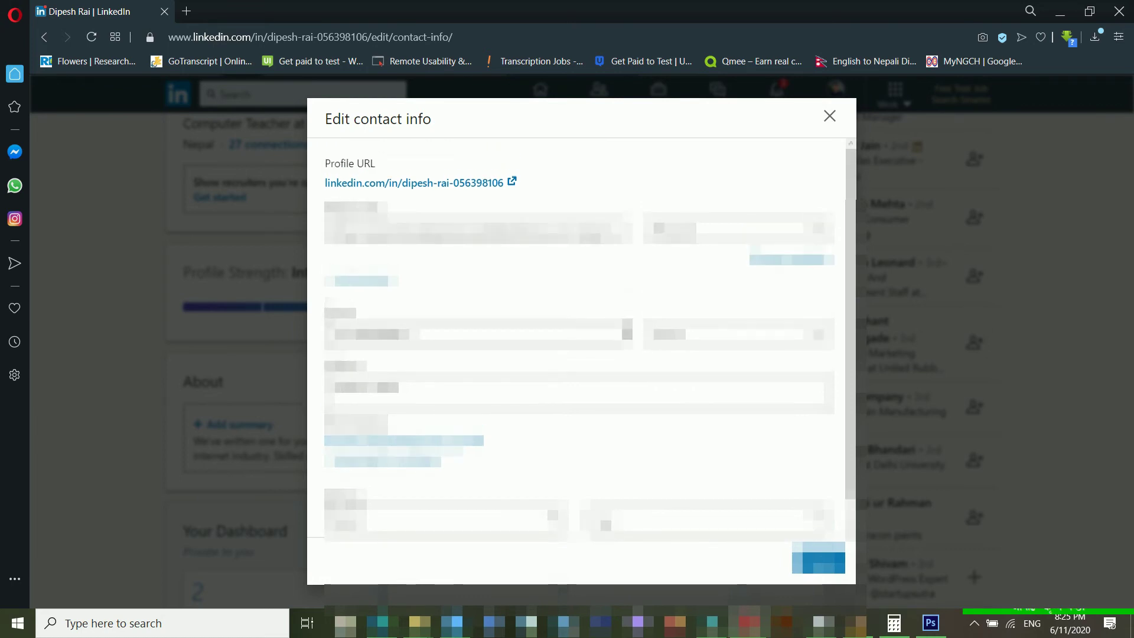